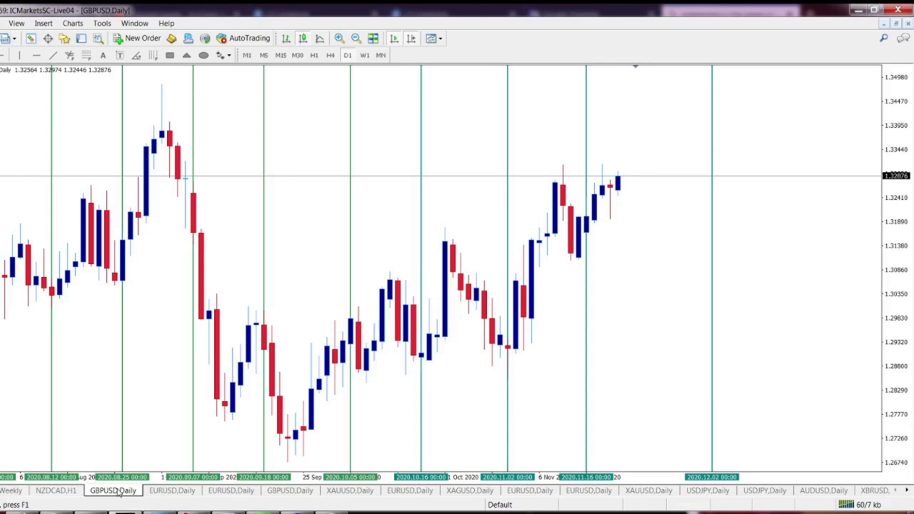
Examine the GBPUSD daily chart history around the March 2020 bottom and the June 2020 top
scroll(247, 263, "up", 15)
scroll(493, 218, "up", 10)
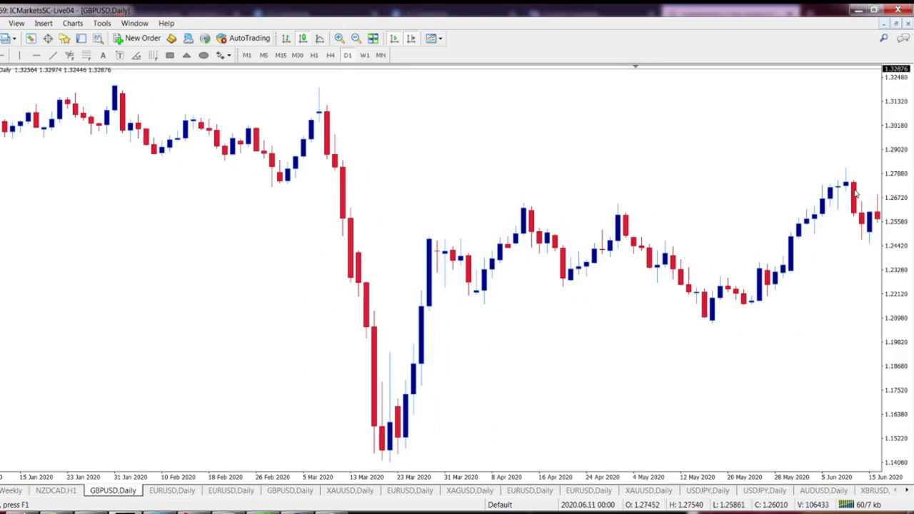
mouse_move(845, 187)
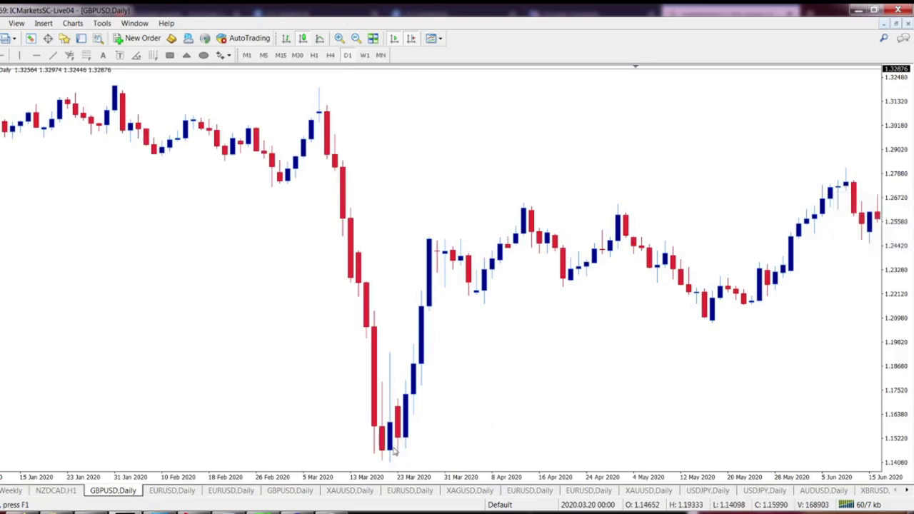
mouse_move(385, 453)
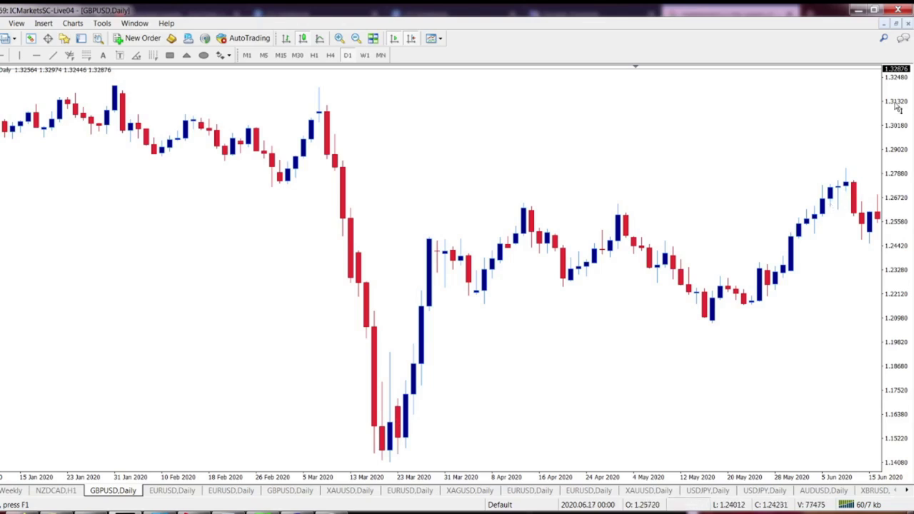
Compare the vertical date lines from June to December 2020 with the turning points on the GBPUSD daily chart
scroll(757, 155, "down", 3)
scroll(733, 156, "down", 14)
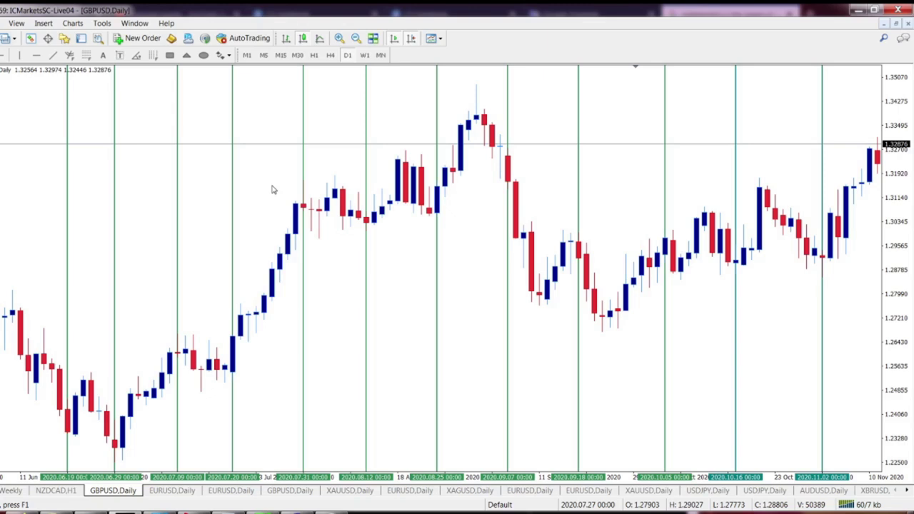
mouse_move(118, 449)
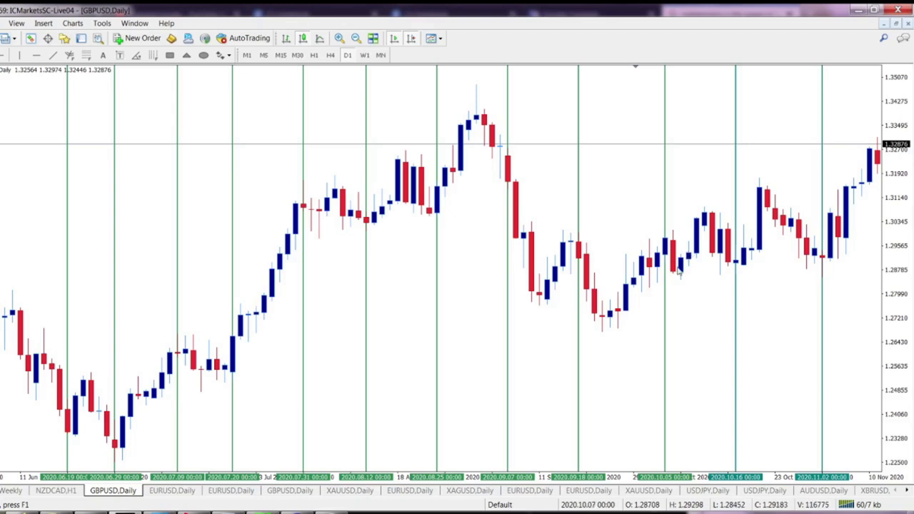
scroll(644, 353, "down", 5)
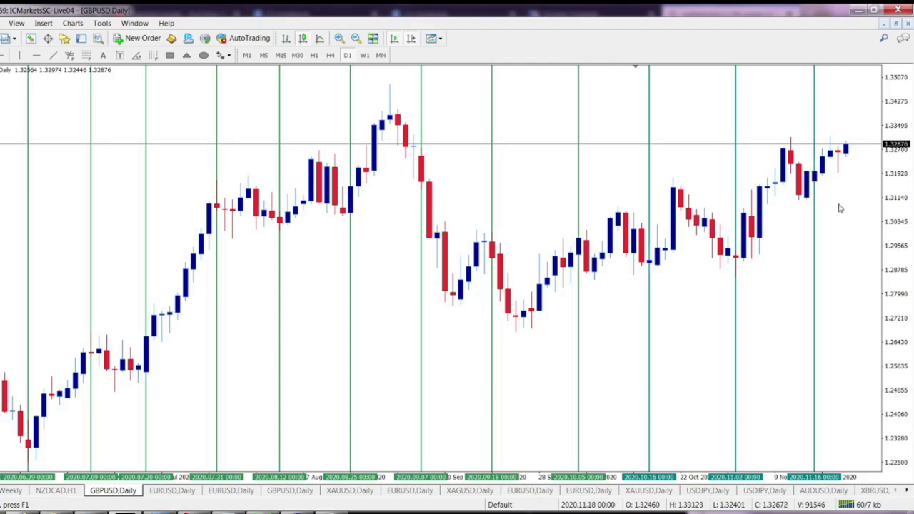
scroll(329, 231, "up", 8)
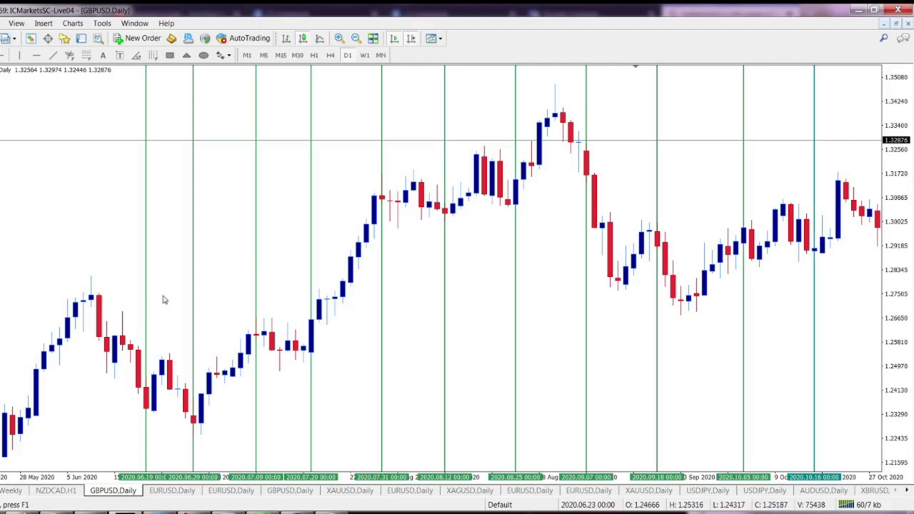
scroll(245, 302, "up", 20)
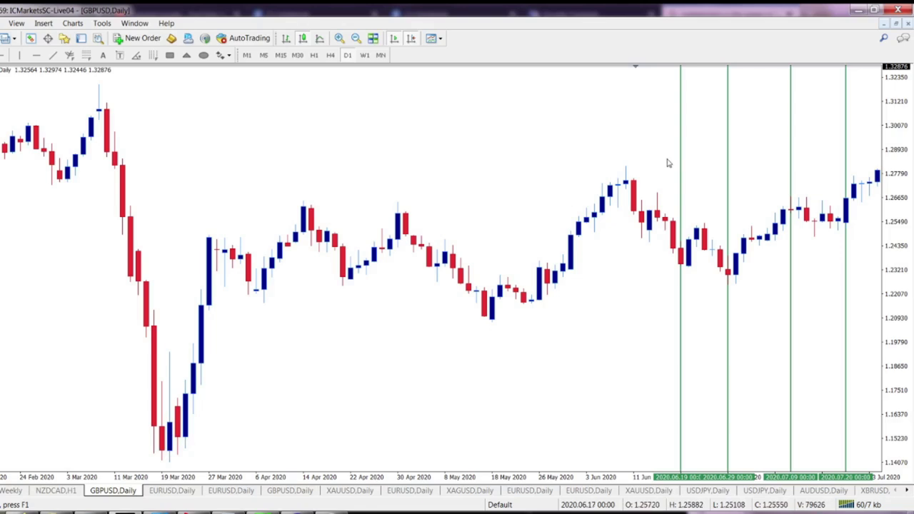
scroll(674, 284, "down", 3)
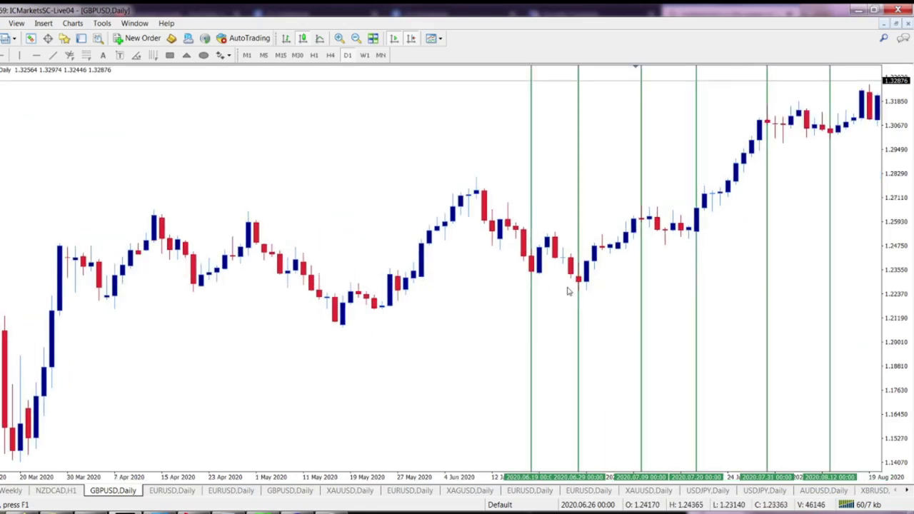
scroll(371, 282, "down", 6)
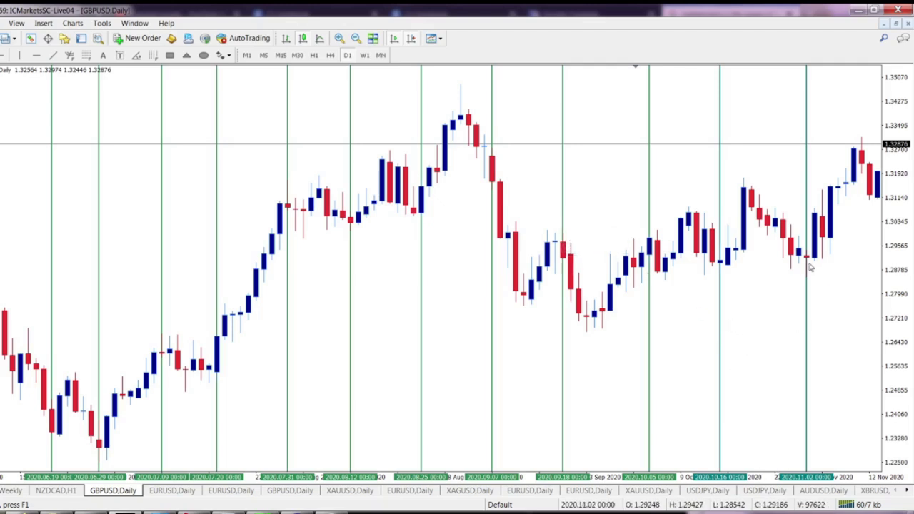
scroll(829, 303, "down", 3)
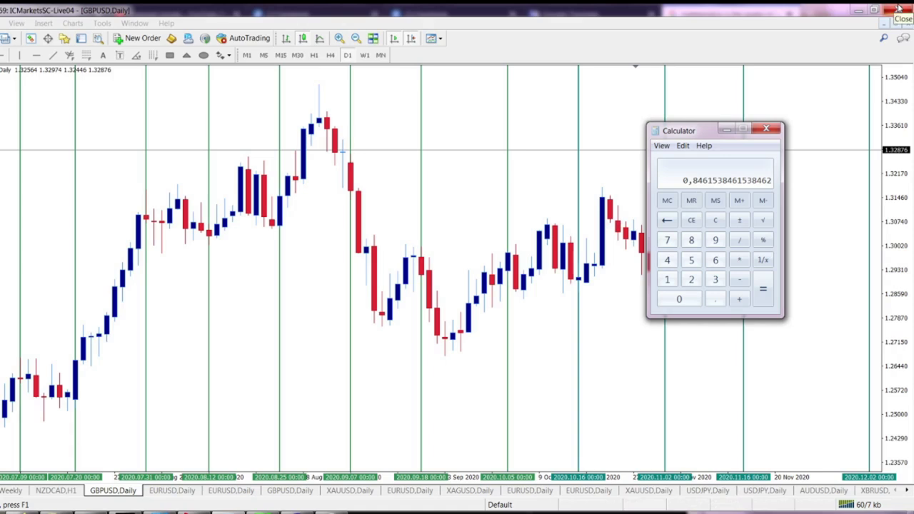
Calculate 11 divided by 13 as a percentage in the Calculator, and minimize it to reveal the chart
type("11")
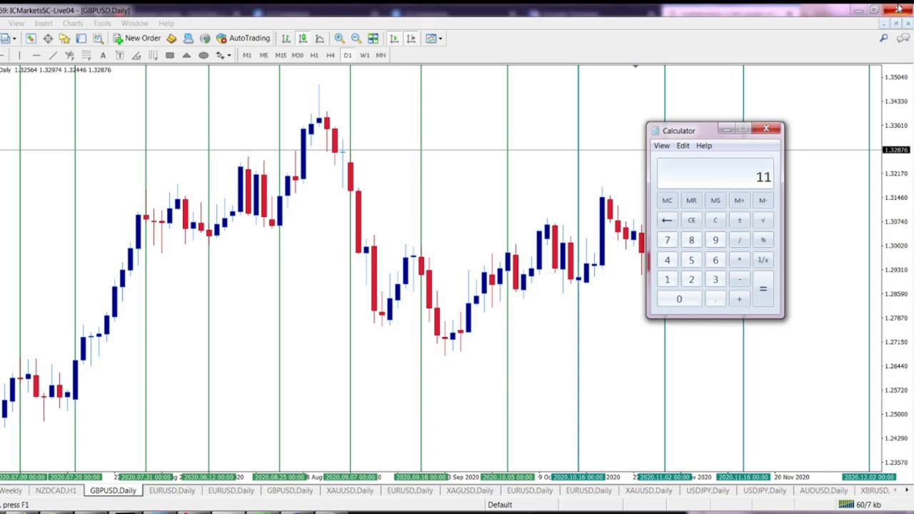
type(" / 13")
key("Return")
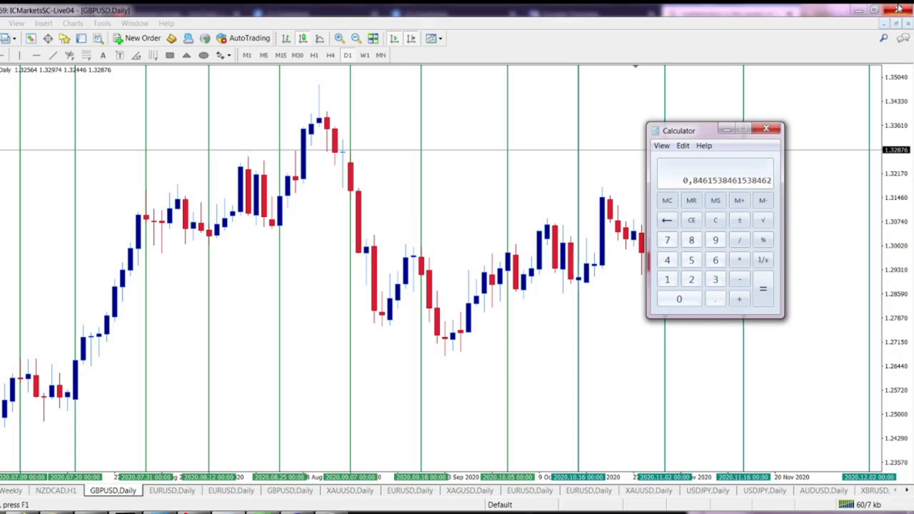
type("*1")
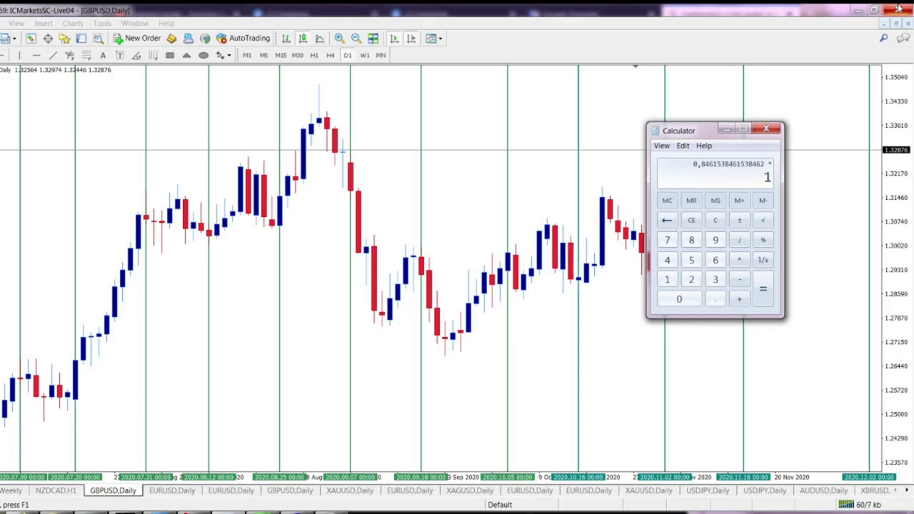
type("00")
key("Return")
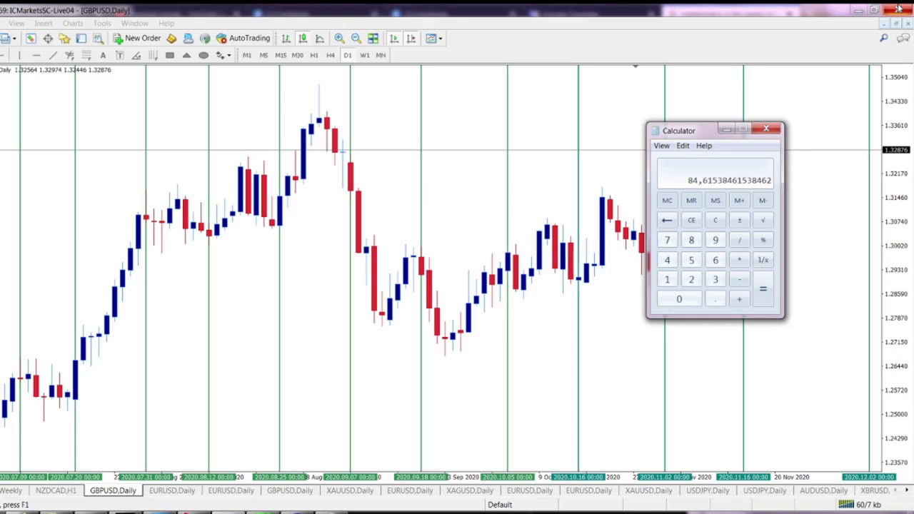
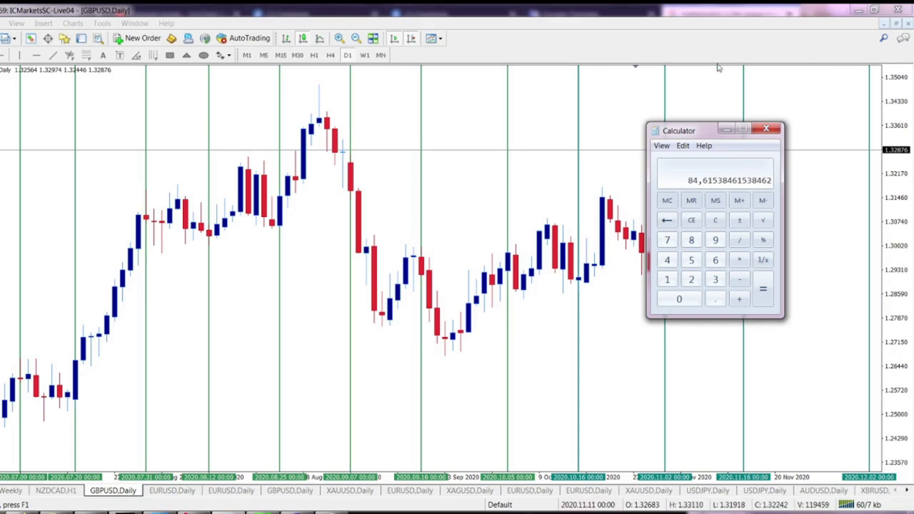
left_click(726, 130)
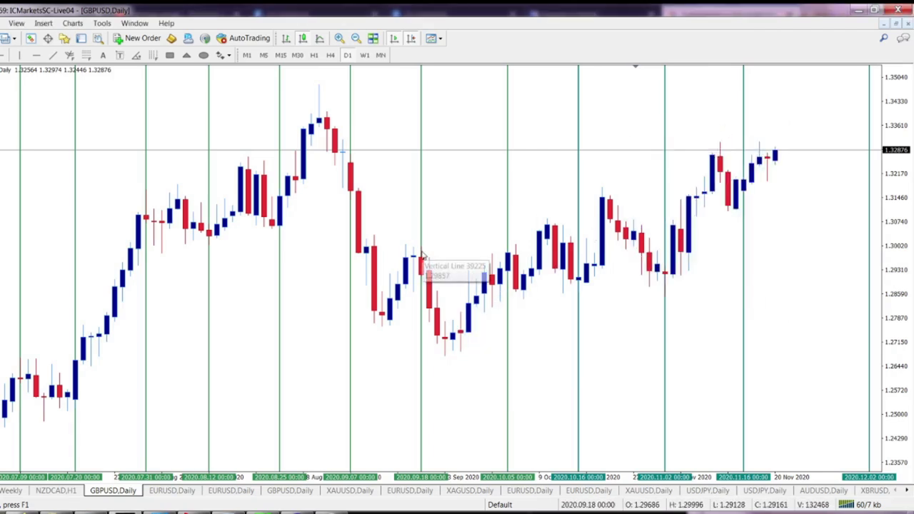
Review the earliest date lines on the chart, and select the matching 19/06/20 projection in the LibreOffice Calc workbook
scroll(320, 259, "up", 5)
scroll(320, 259, "up", 1)
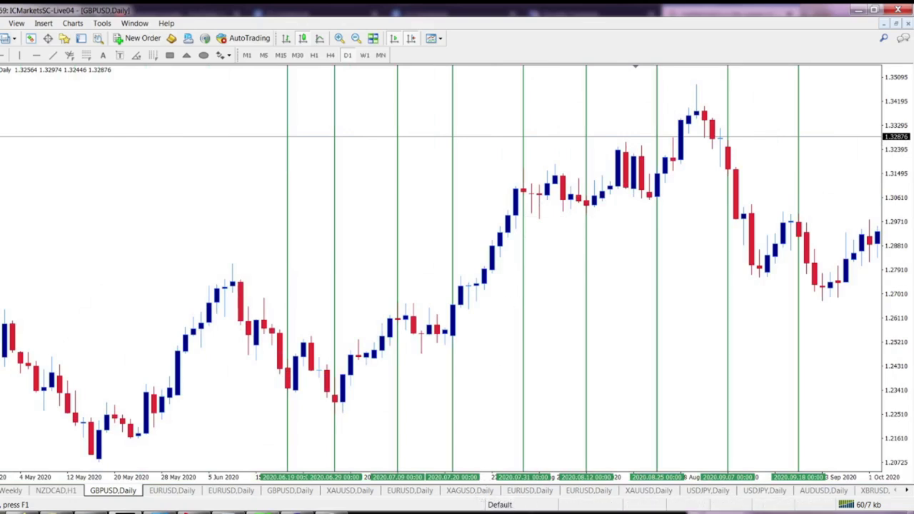
left_click(264, 510)
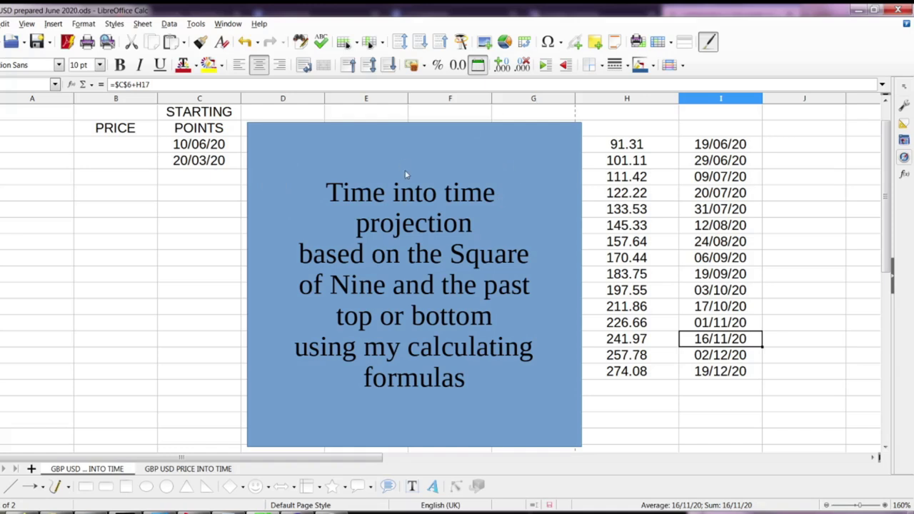
left_click(751, 145)
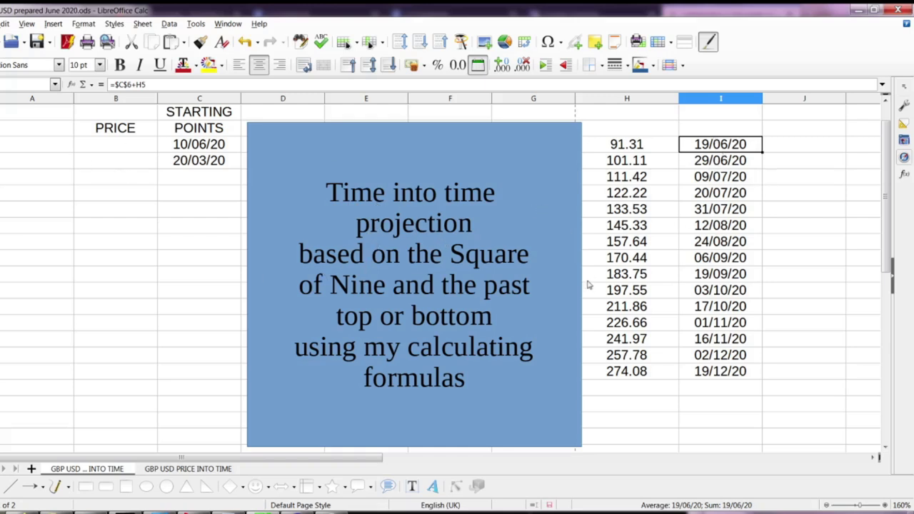
Review the price into time projection sheet for GBP USD, and return to the time into time sheet
left_click(184, 474)
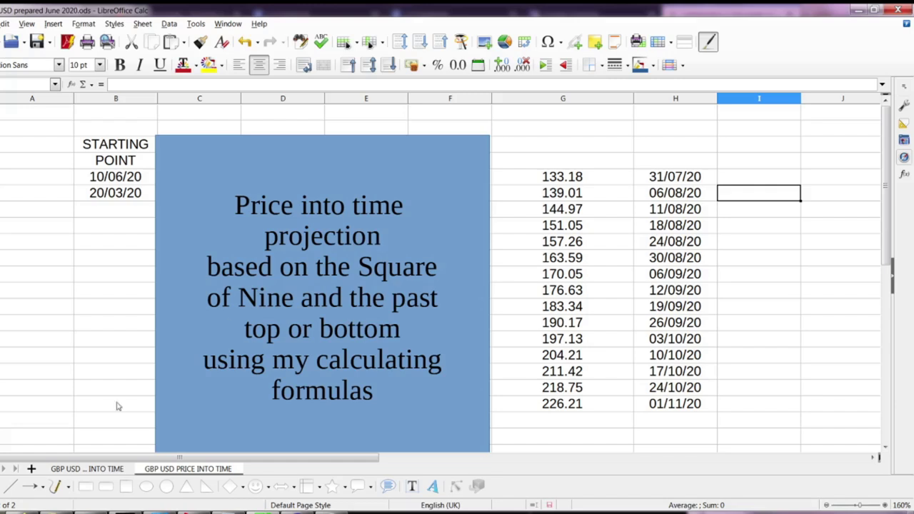
mouse_move(125, 512)
left_click(102, 470)
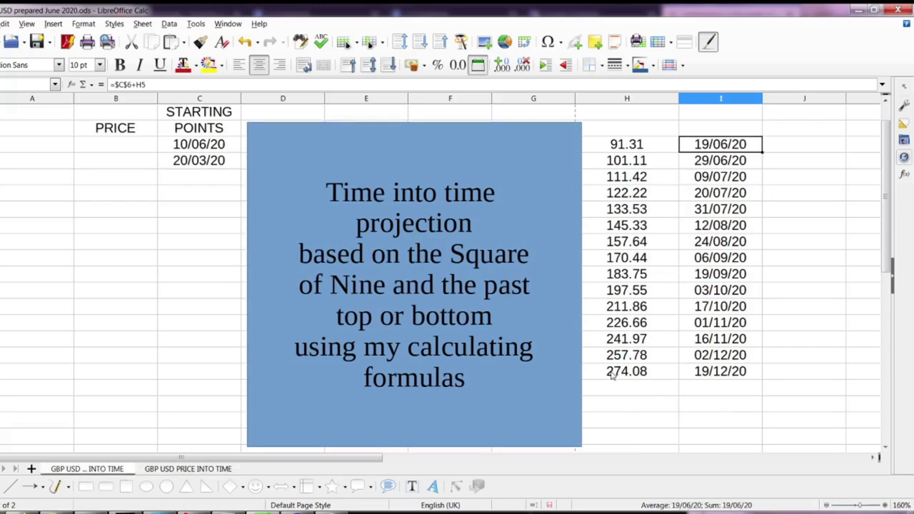
Inspect the last two projected dates, 02/12/20 and 19/12/20, in the time into time sheet
left_click(713, 360)
left_click(713, 373)
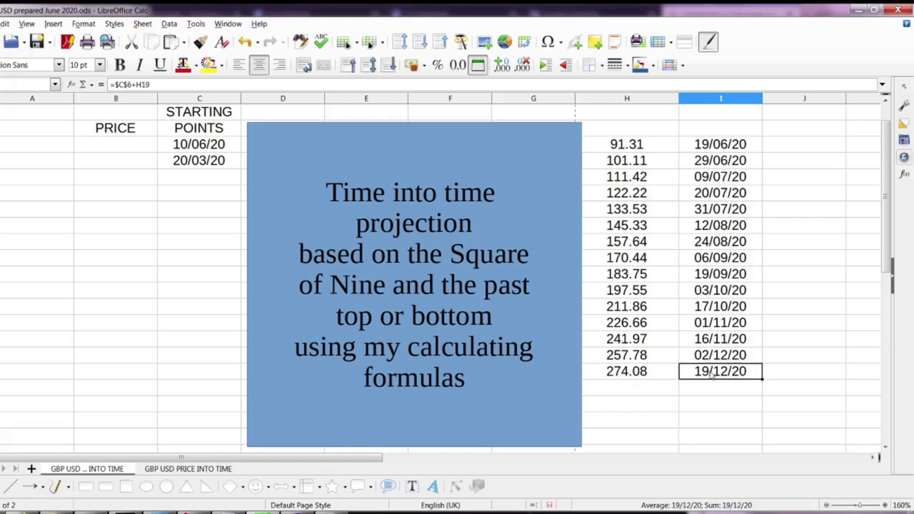
left_click(732, 360)
left_click(727, 372)
left_click(731, 370)
left_click(730, 357)
left_click(728, 369)
left_click(727, 357)
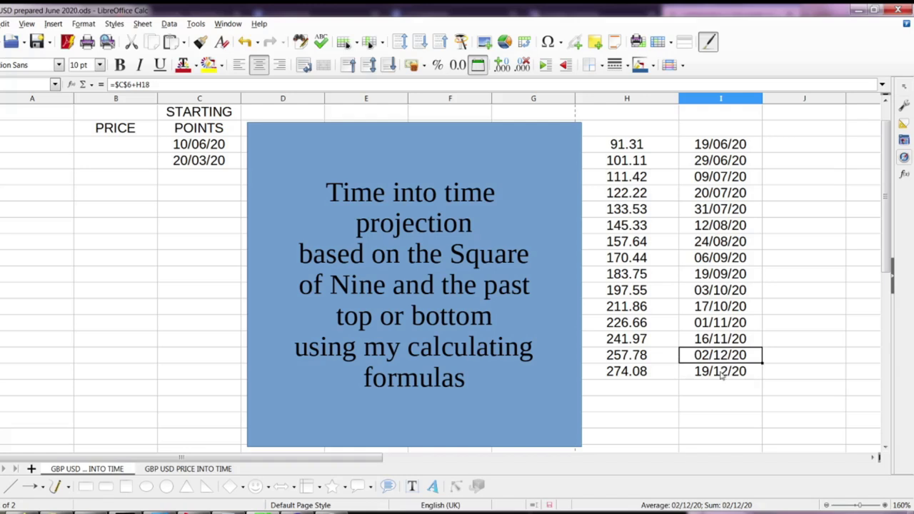